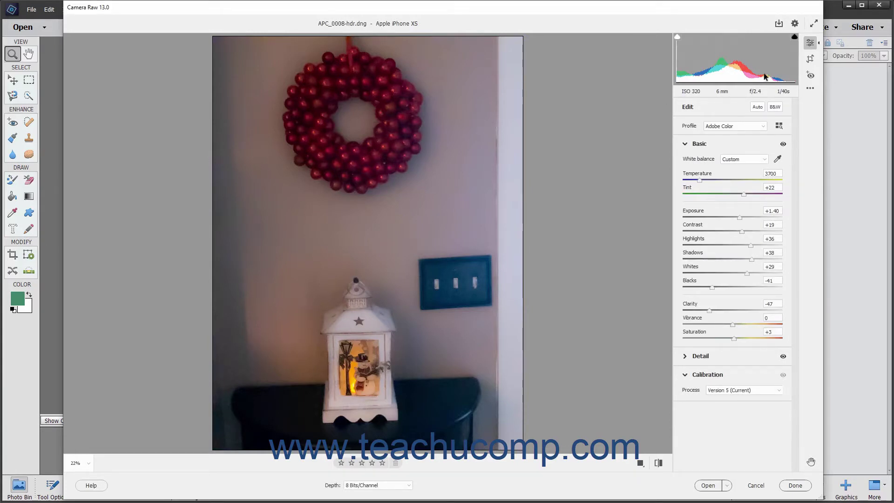
Step: Show the Crop & Rotate settings and list the aspect ratio presets (As Shot, Original, Custom, 16 x 9)
click(810, 59)
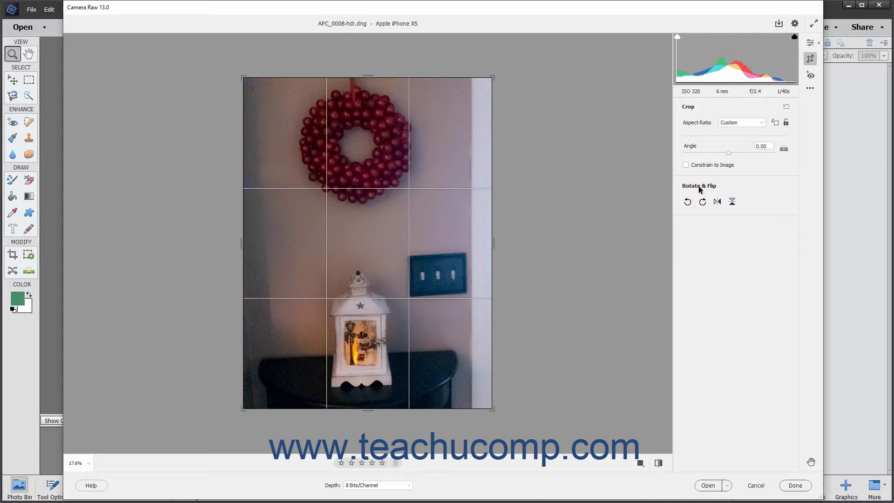
click(762, 123)
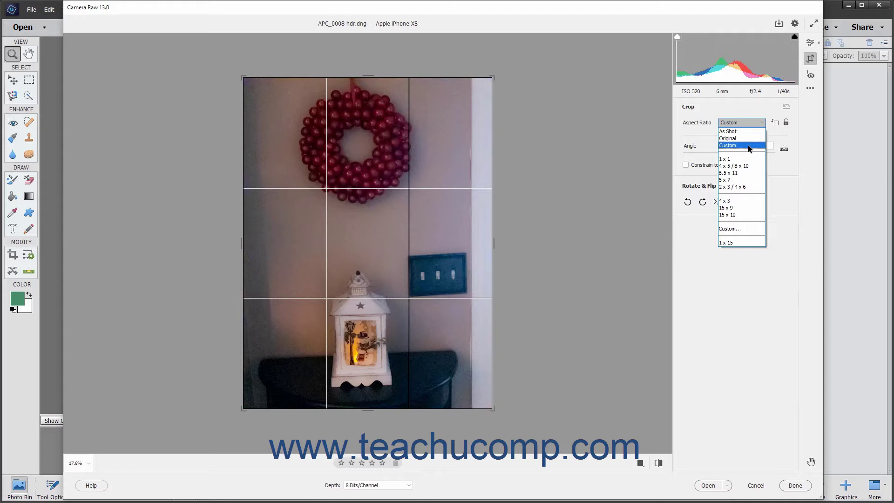
Step: Keep the Custom ratio and draw a freehand crop framing only the red wreath
click(748, 146)
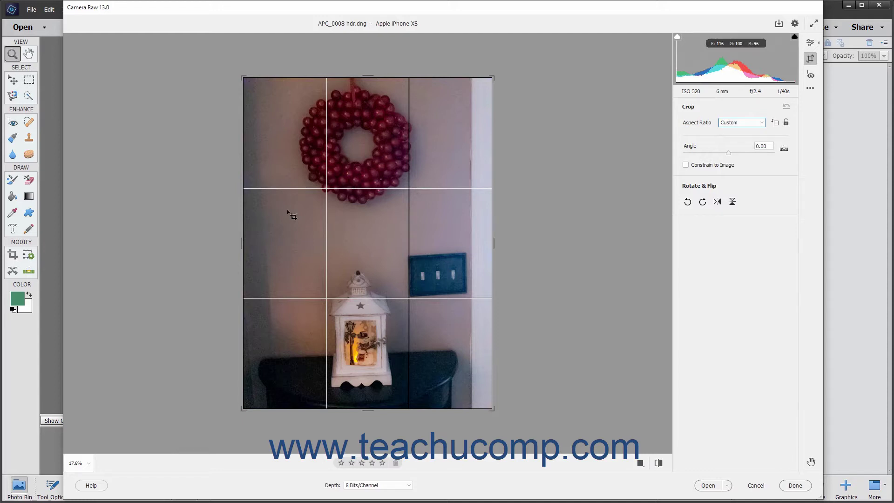
drag(287, 210, 425, 83)
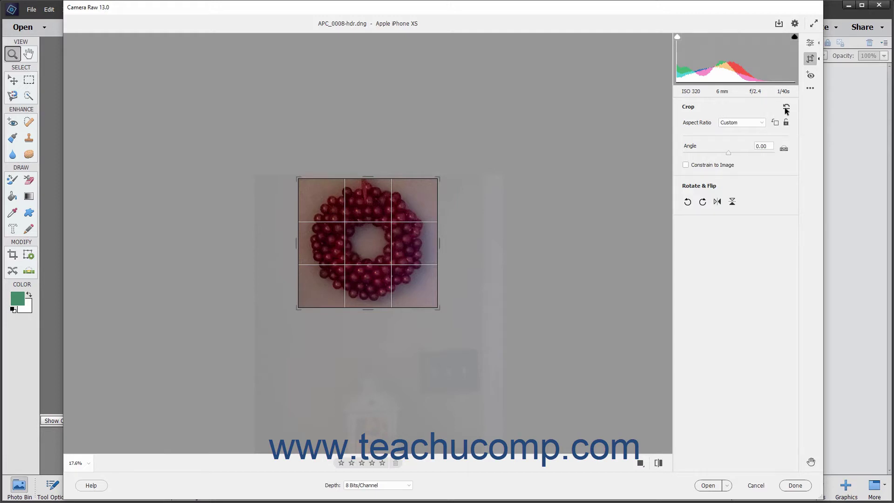
Step: Reset the crop to the full photo at Original ratio and list the ratio presets again
click(785, 109)
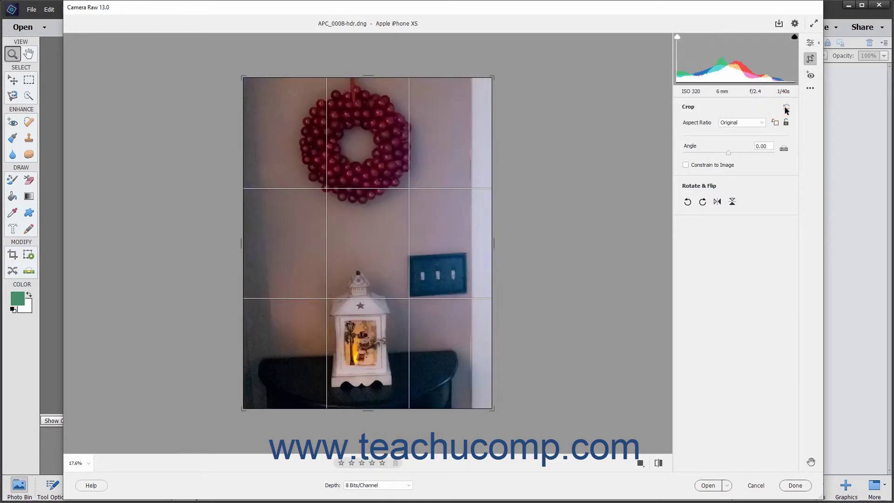
click(764, 121)
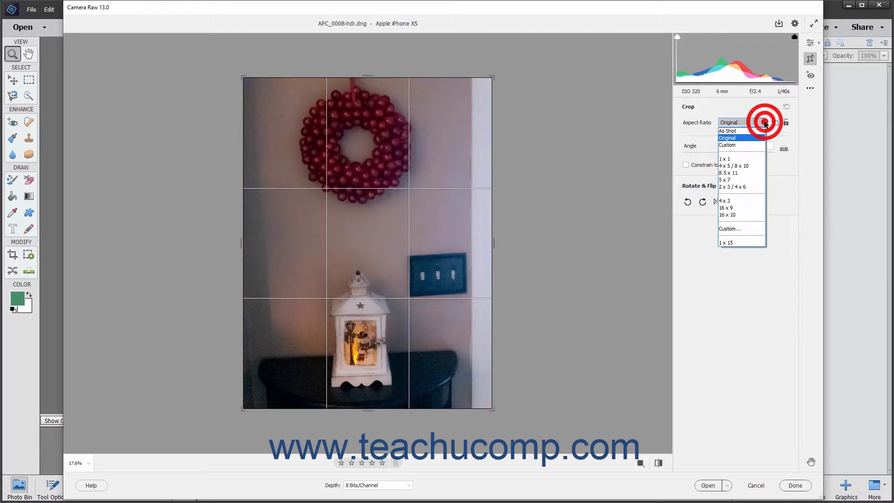
Step: Confirm the Custom Crop dialog, then constrain the crop to the 5 x 7 aspect ratio
click(741, 229)
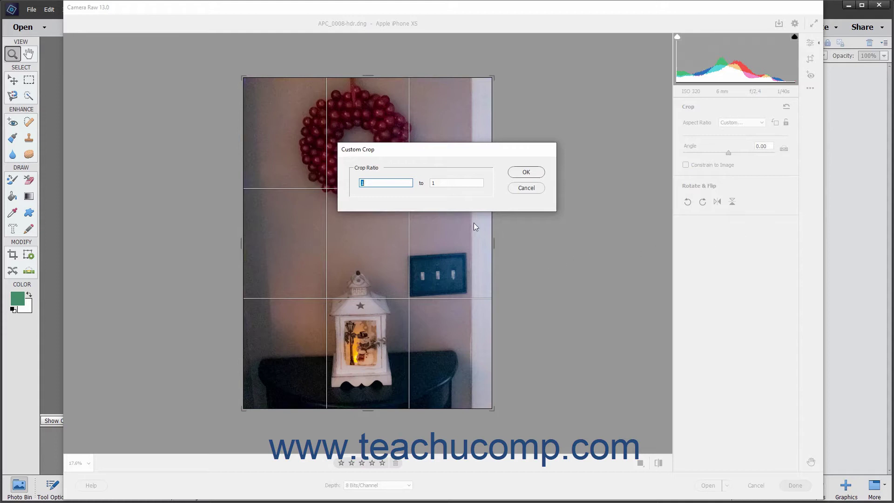
click(408, 184)
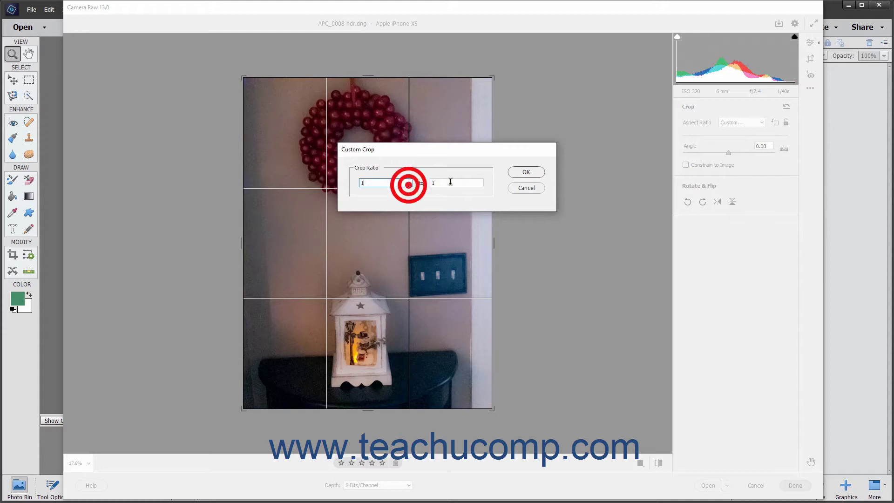
click(514, 174)
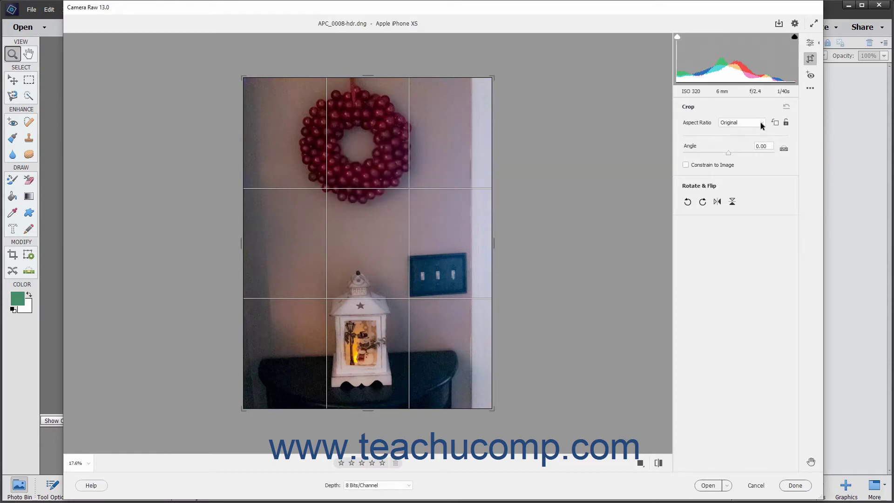
click(760, 122)
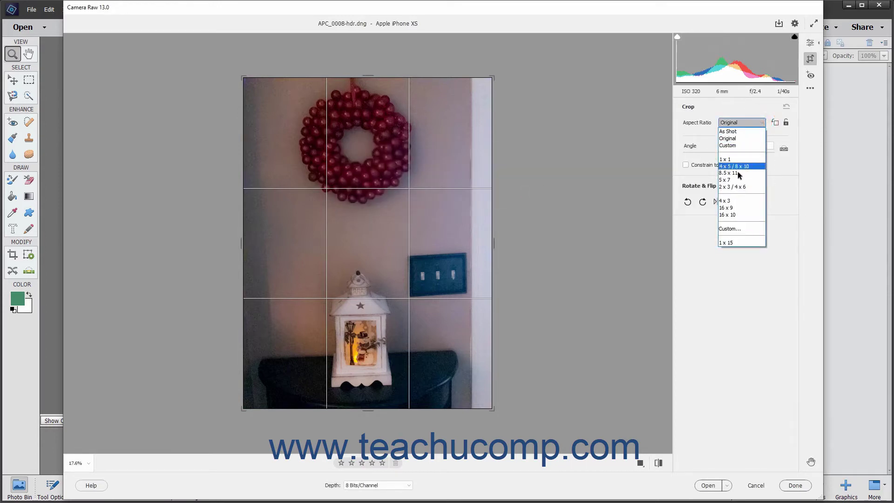
click(736, 179)
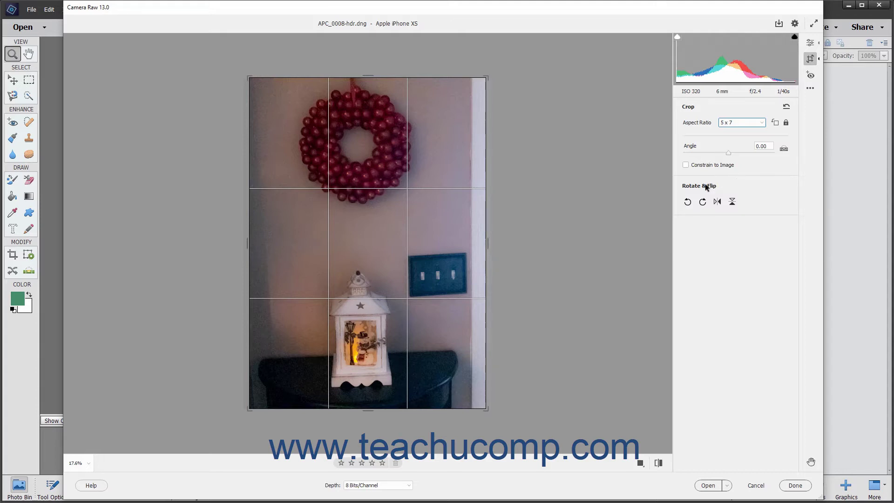
Step: Nudge the photo slightly right inside the 5 x 7 crop frame
click(281, 203)
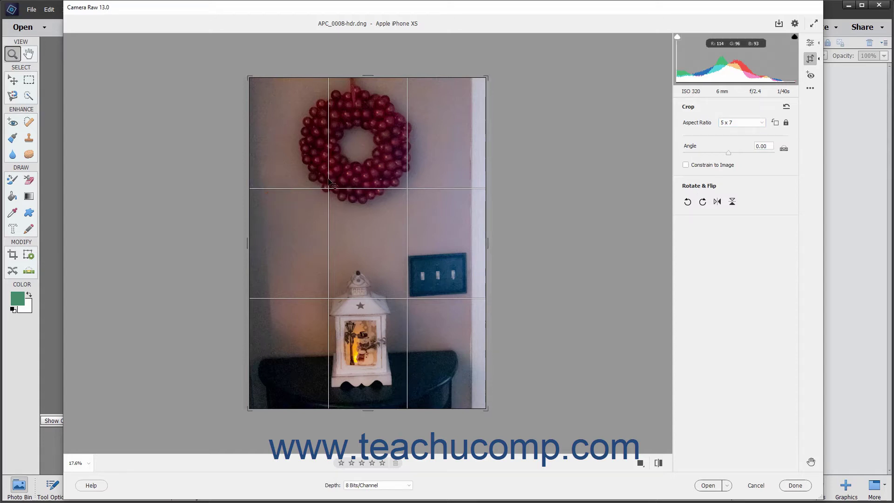
drag(334, 185, 341, 181)
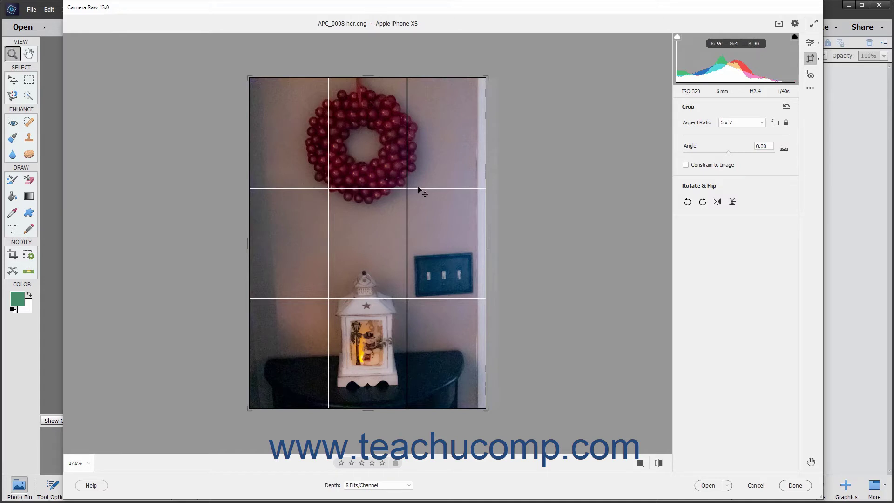
Step: Rotate the crop to landscape and raise the image to frame the lantern and light switch
click(784, 122)
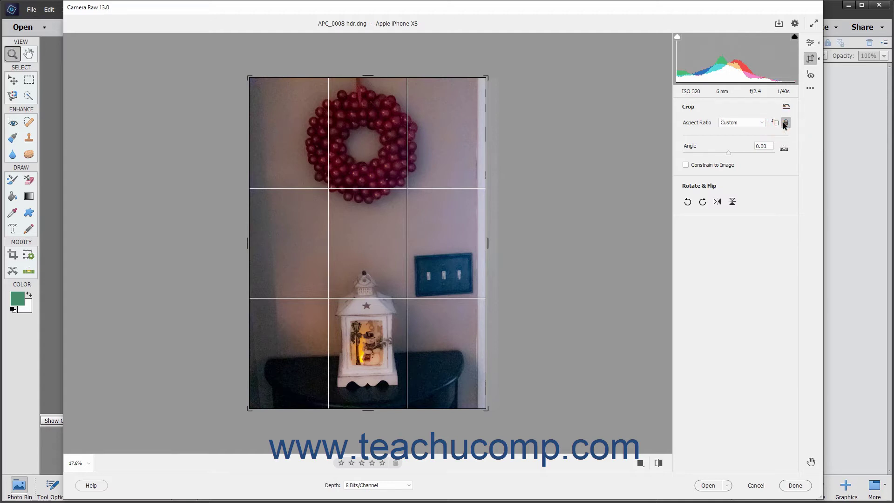
click(783, 122)
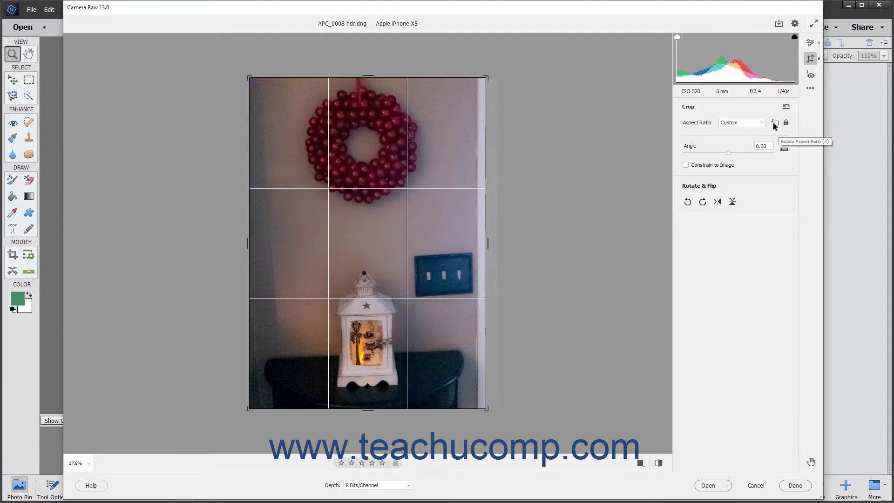
click(773, 122)
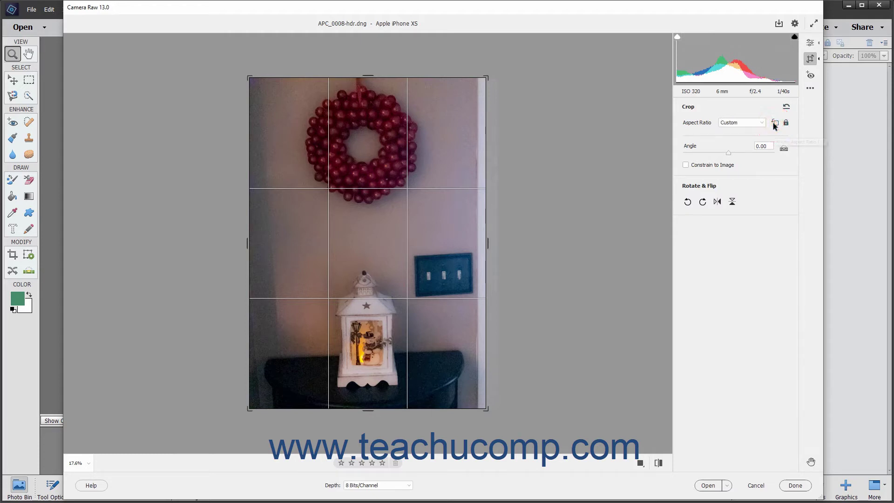
drag(381, 255, 383, 175)
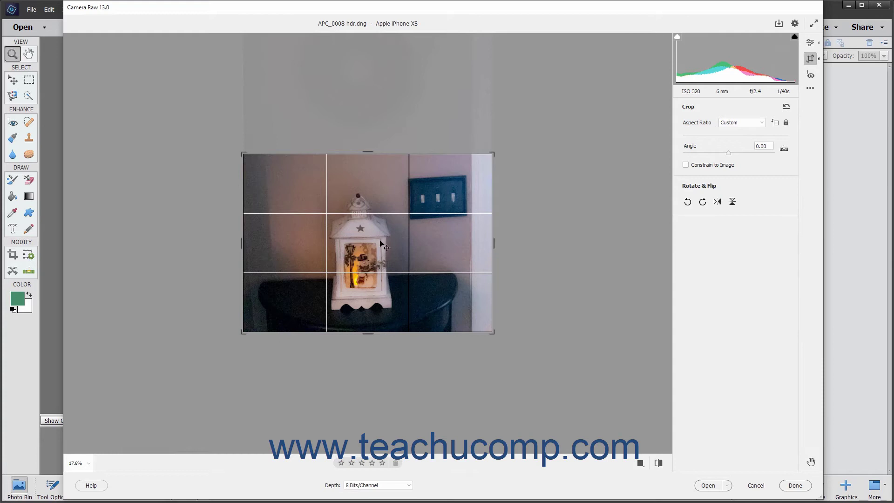
Step: Shrink the landscape crop from its top-left corner to a small frame over the table's right end
click(378, 235)
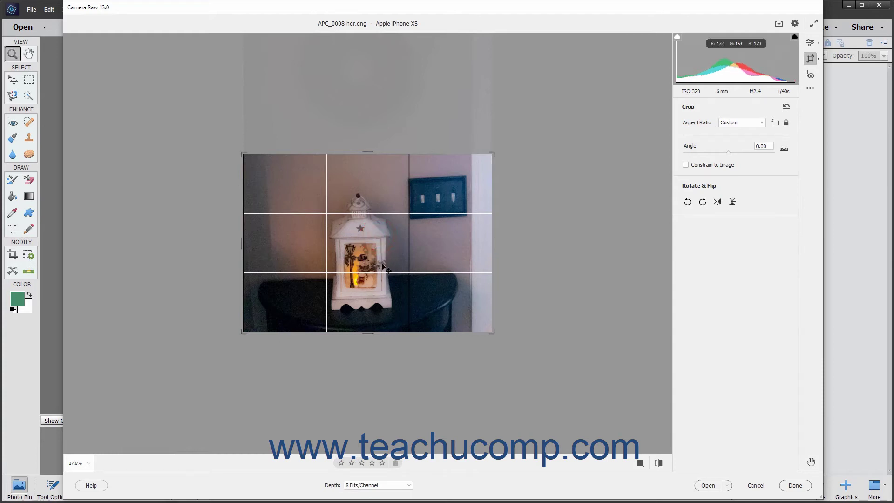
drag(382, 274, 384, 201)
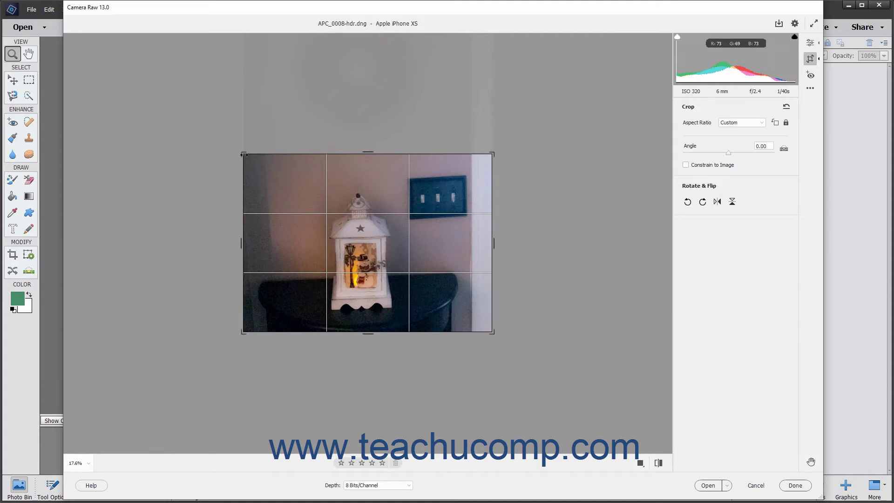
drag(243, 154, 353, 233)
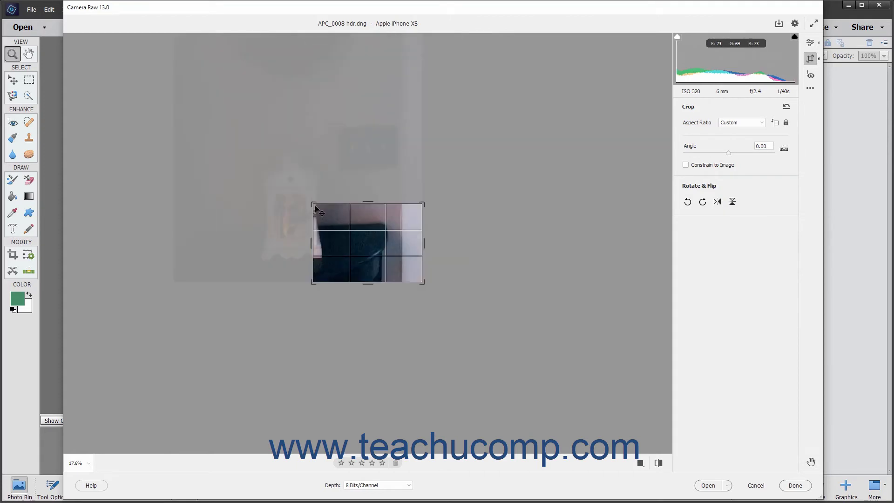
Step: Shift the photo down and right so the lantern's star-topped window and candle fill the crop
click(326, 215)
drag(358, 242, 390, 262)
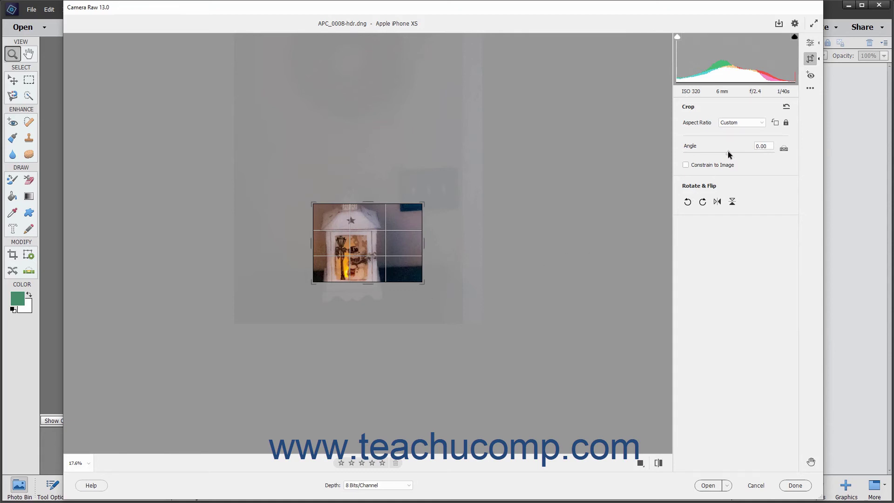
Step: Set the crop angle to -5.00 and enable Constrain to Image
click(766, 149)
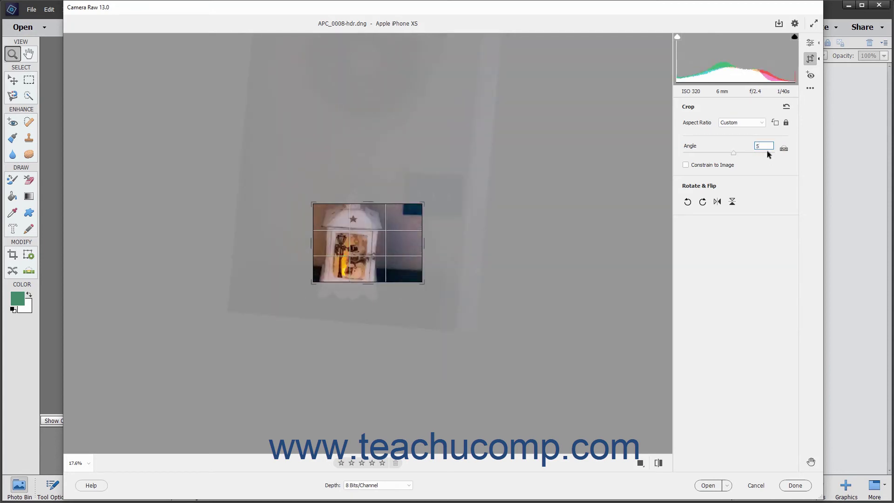
text(-5)
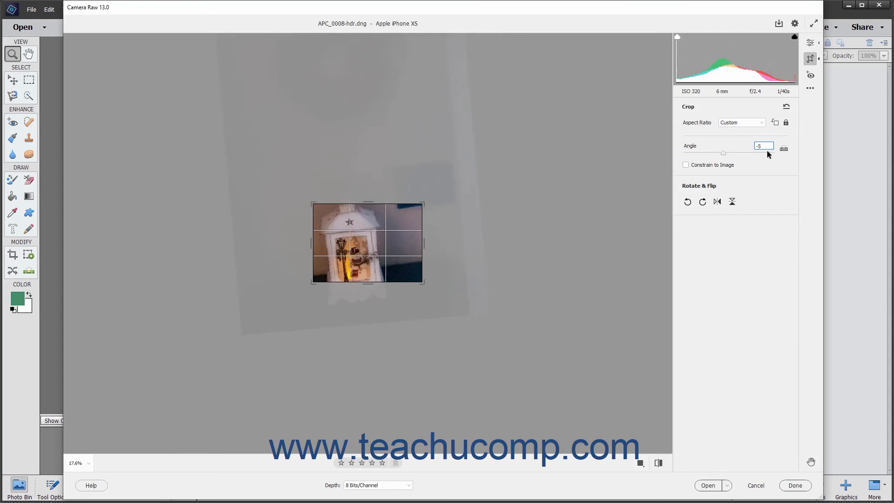
click(707, 165)
Step: Apply the crop to open the lantern image, then close it without saving
key(Return)
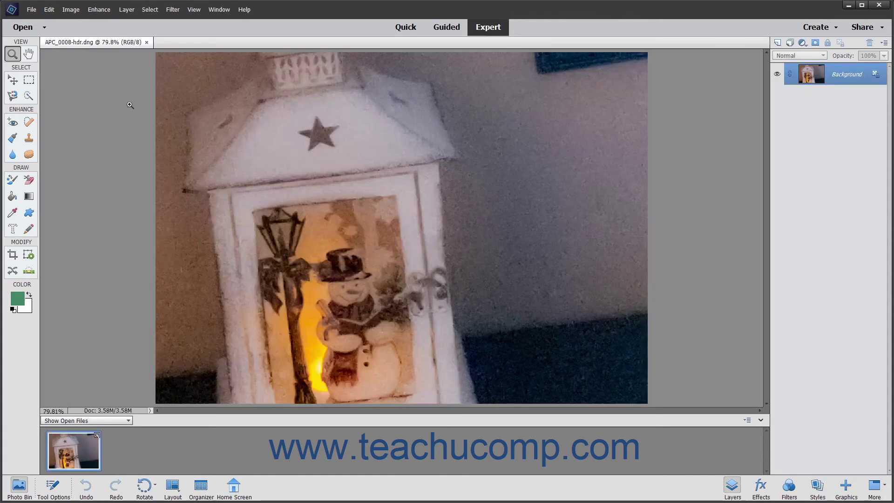
click(31, 9)
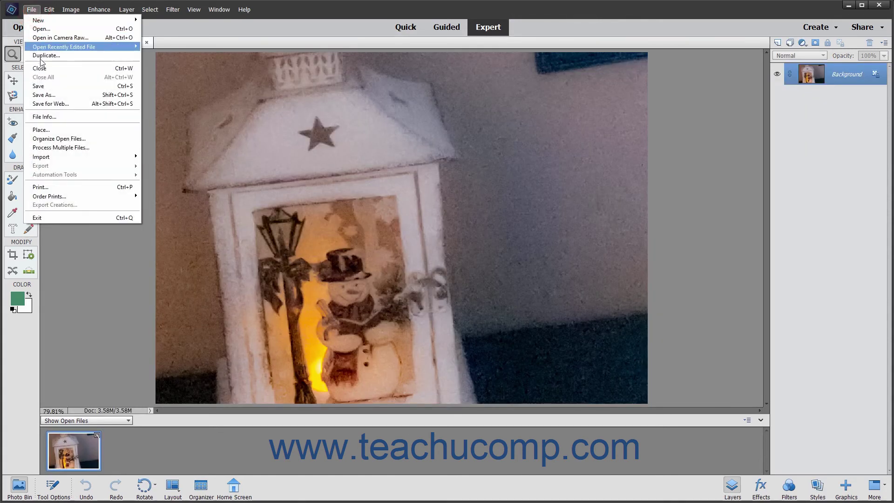
click(39, 68)
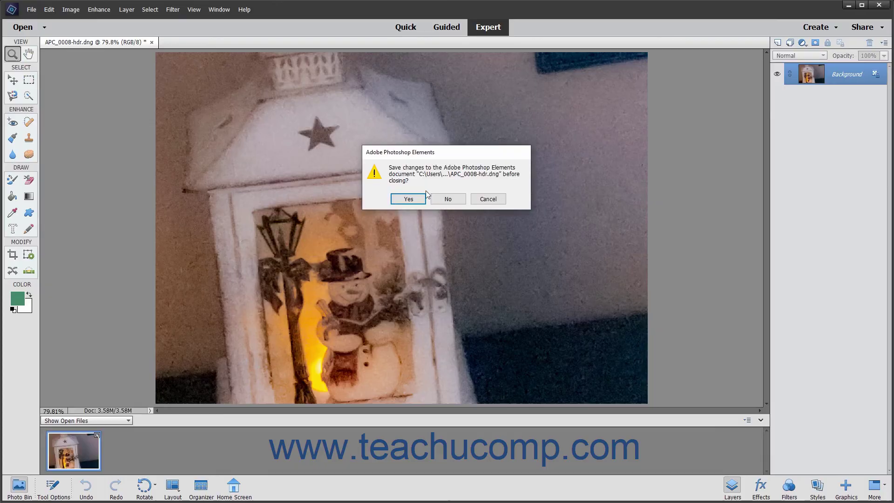
click(448, 199)
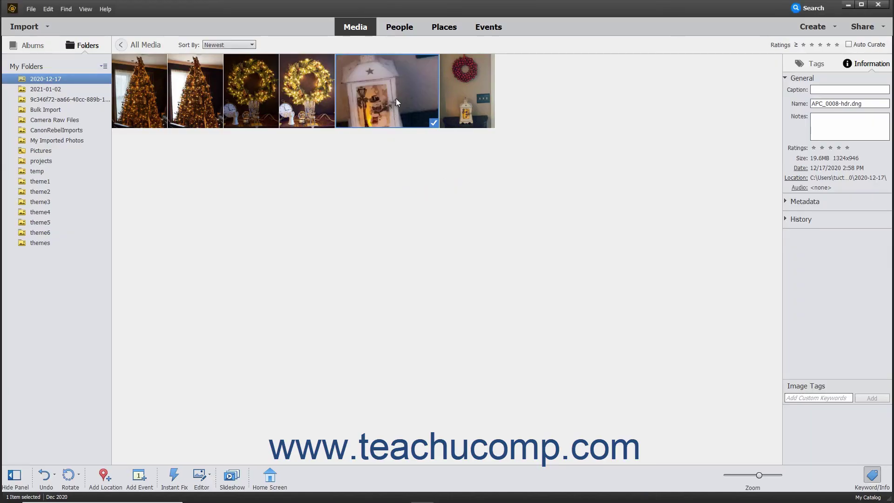
Step: Send the red-wreath photo from the Organizer to the Photoshop Elements Editor
click(455, 100)
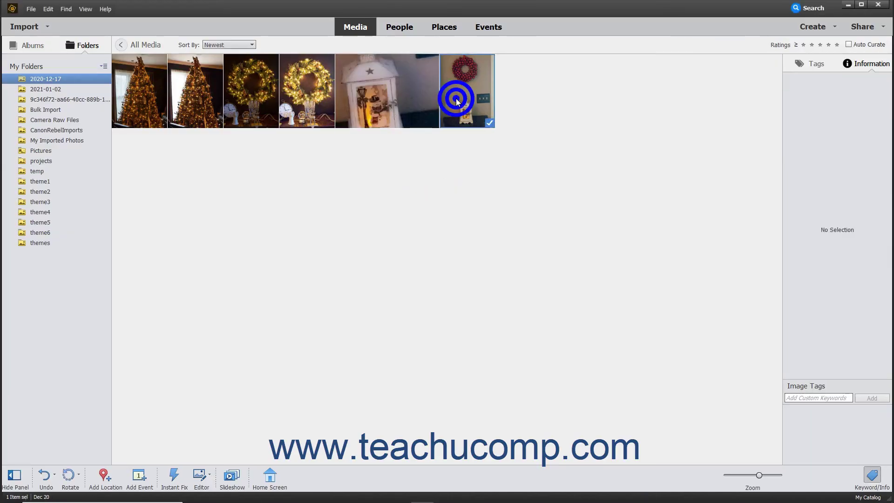
right_click(456, 99)
click(489, 148)
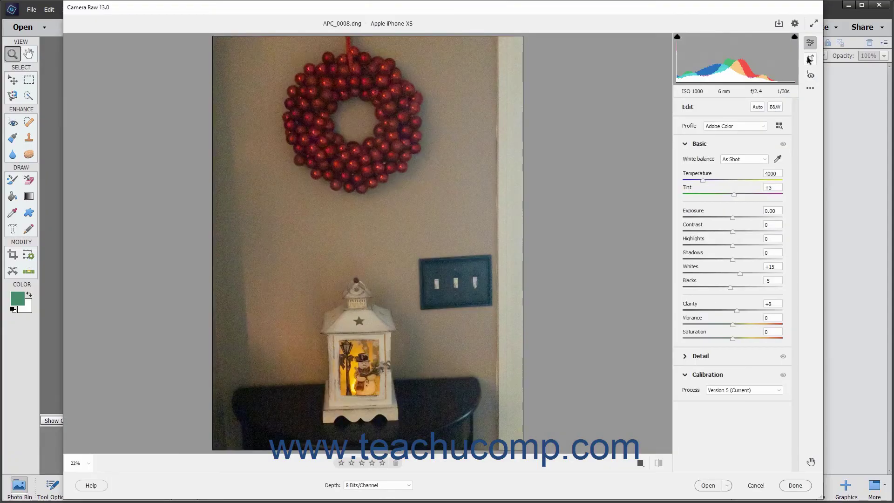
Step: Straighten the wreath-and-lantern photo 2.86° with a line along the tabletop and commit the crop
click(809, 58)
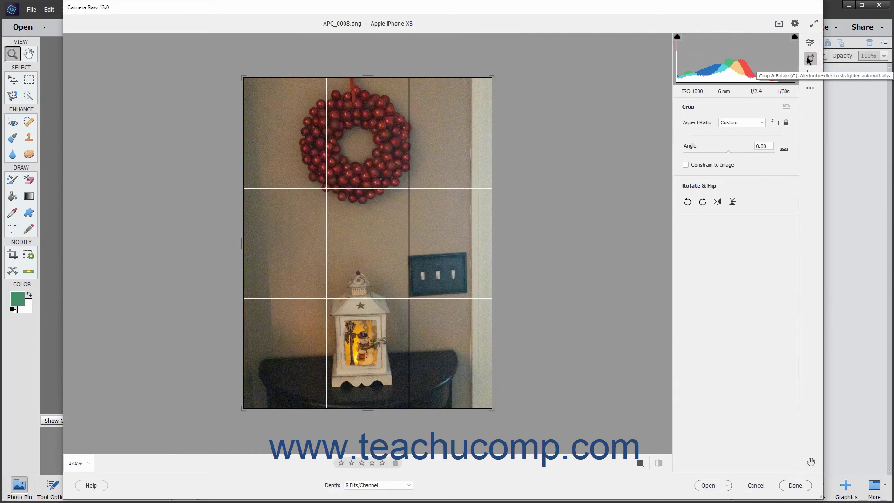
click(784, 148)
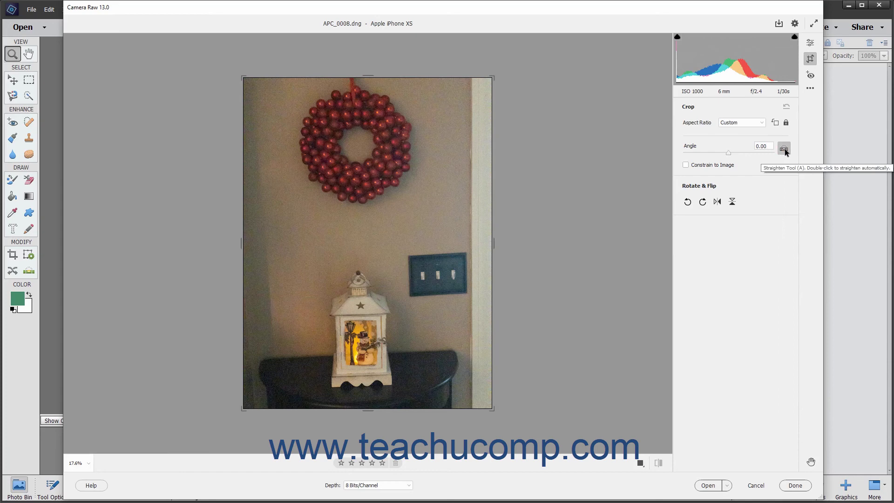
click(262, 359)
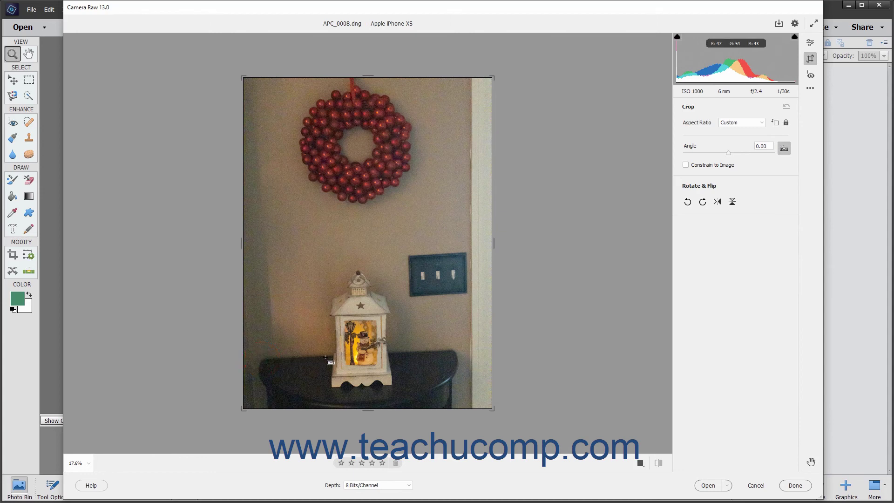
drag(324, 357, 448, 350)
drag(447, 350, 448, 350)
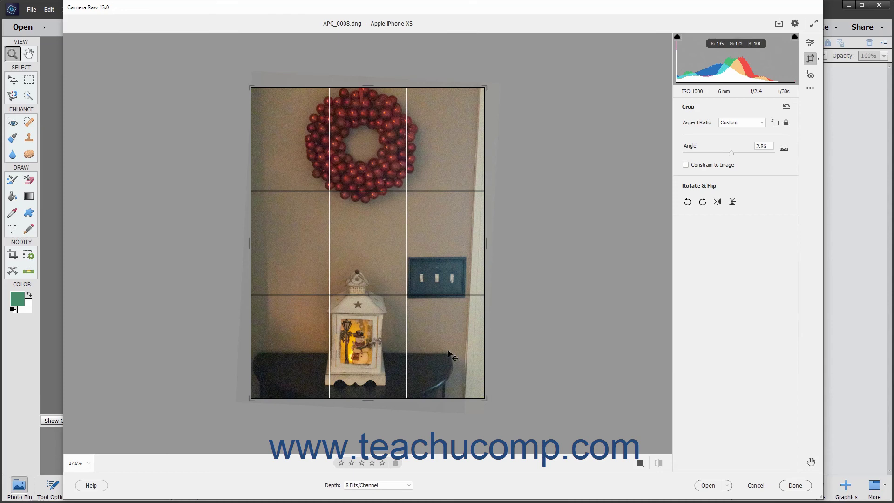
key(Return)
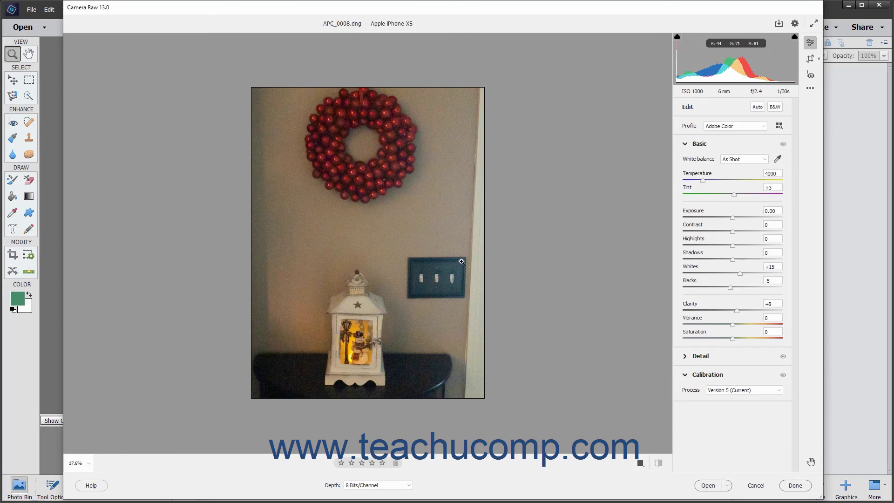
Step: Rotate the straightened photo 90° left, then back to upright
click(809, 60)
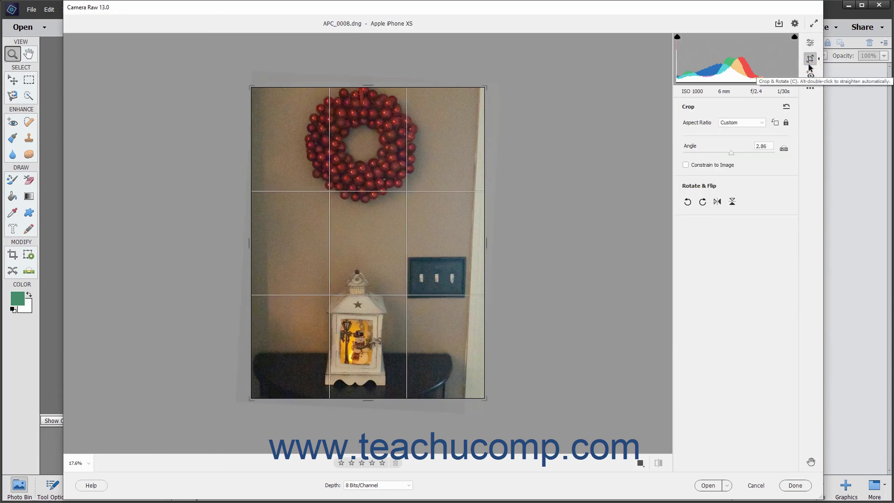
click(688, 202)
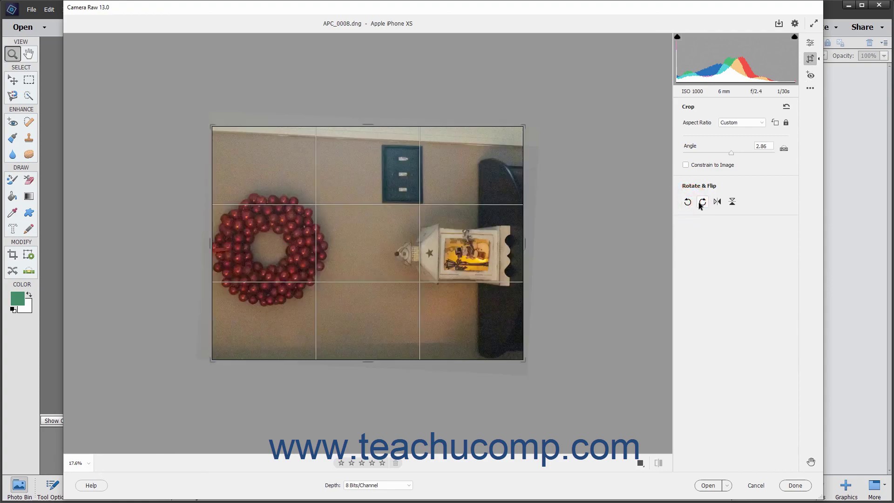
click(701, 202)
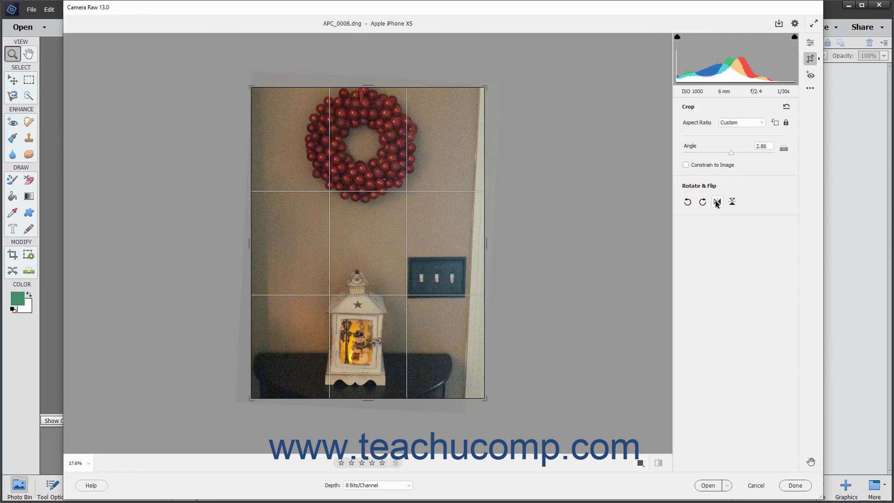
Step: Flip the photo horizontally and vertically, reverse both flips, and finish the Camera Raw edits
click(716, 201)
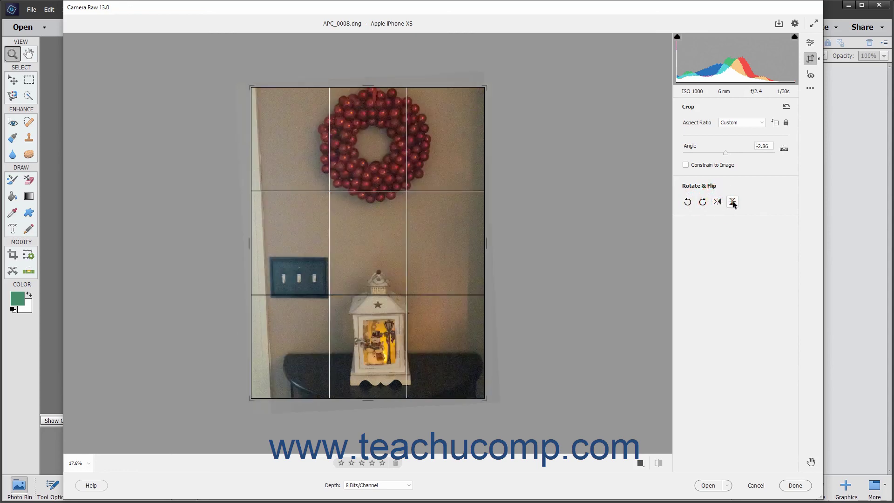
click(731, 202)
click(732, 202)
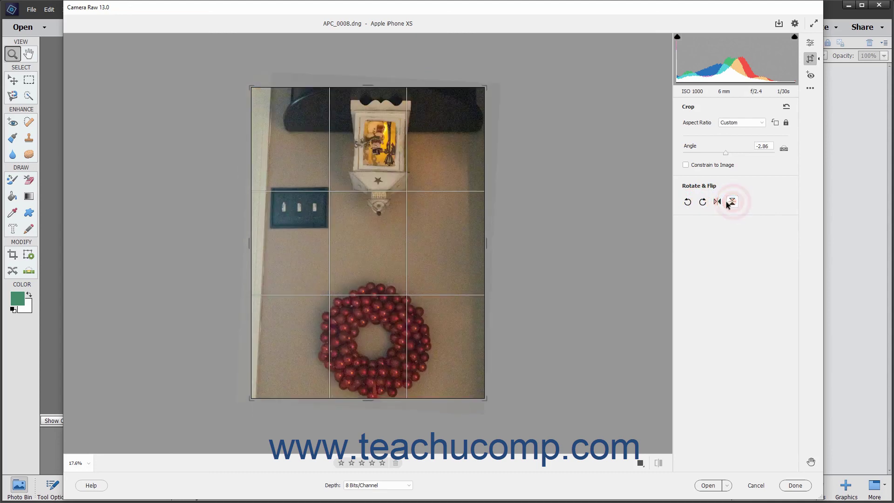
click(719, 202)
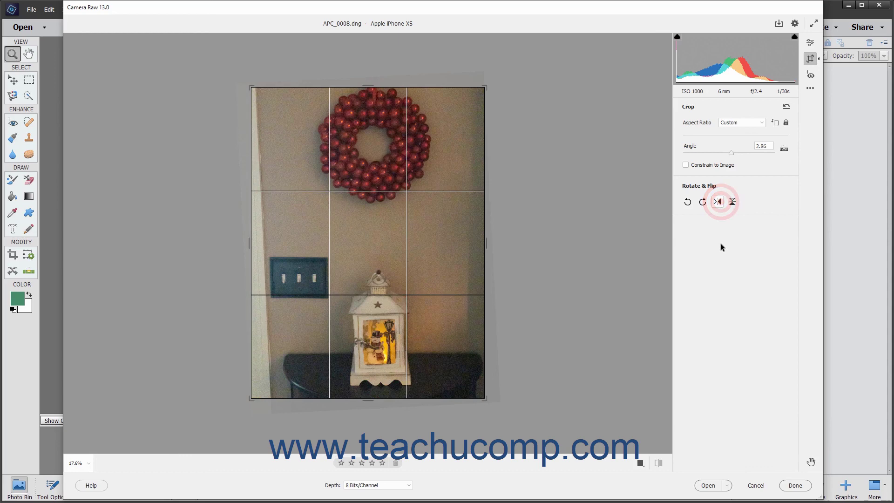
click(793, 486)
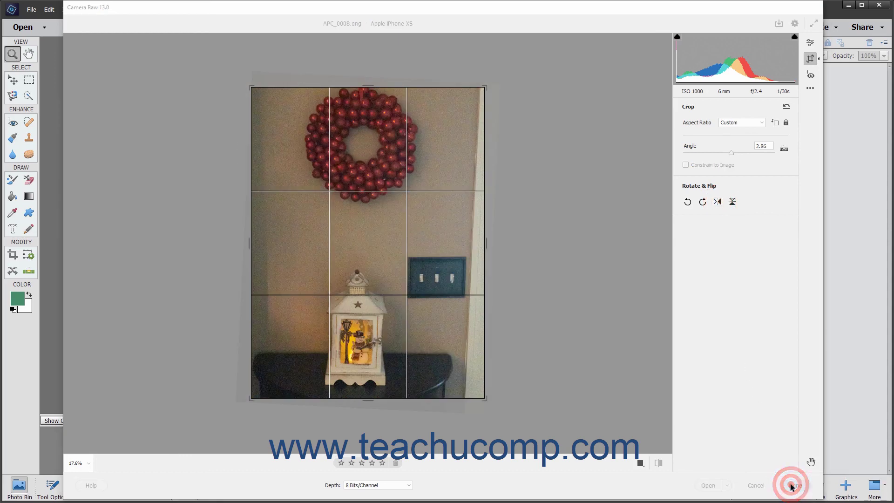